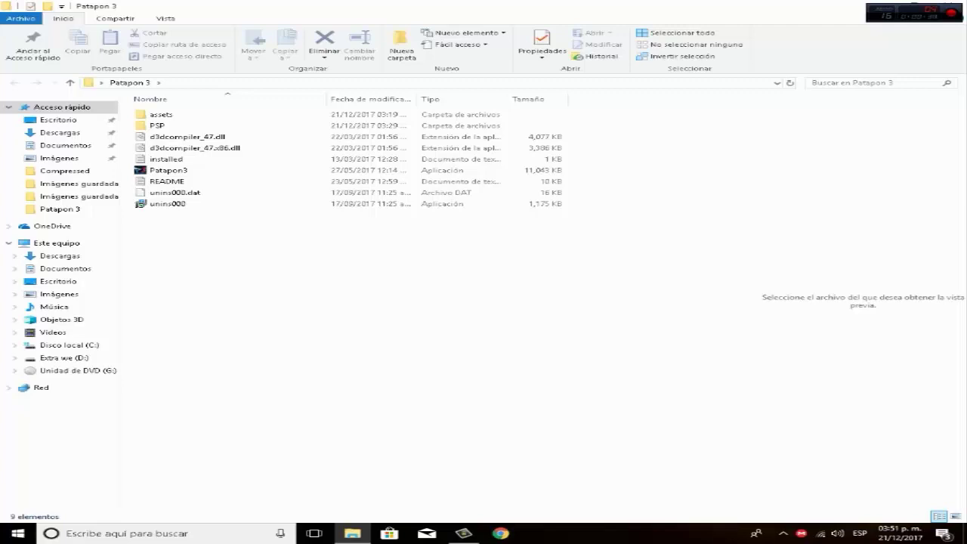
Display the contents of the Patapon 3 folder as large icons
{"action": "left_click", "coordinate": [167, 181]}
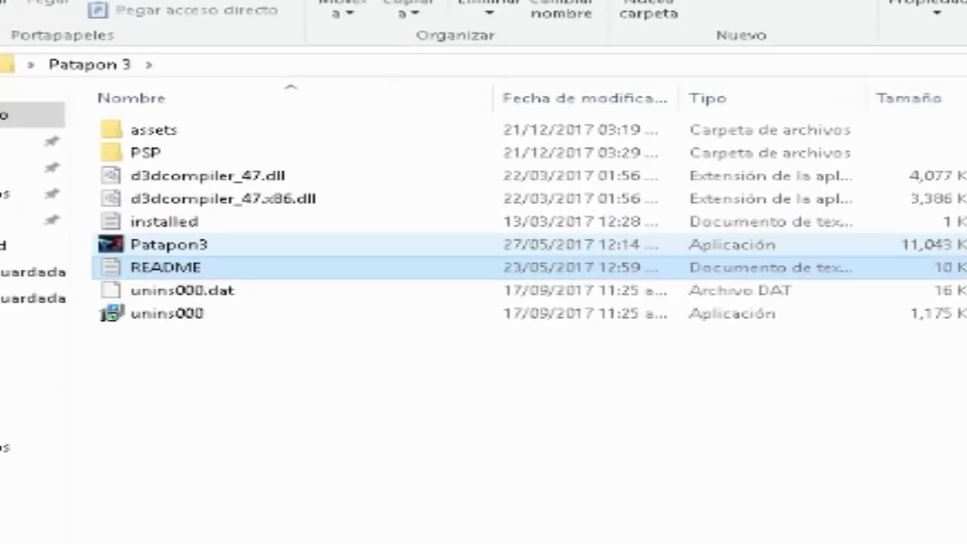
{"action": "left_click", "coordinate": [169, 245]}
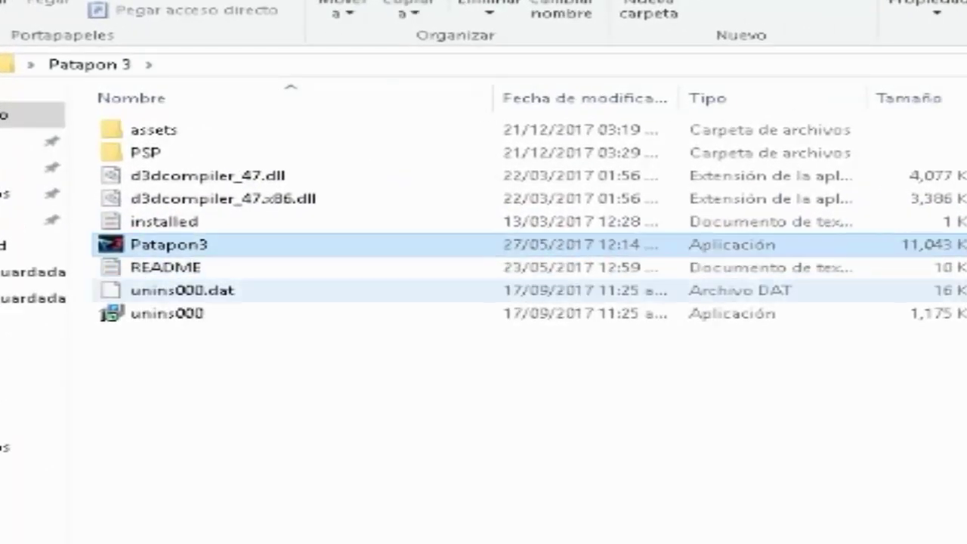
{"action": "left_click", "coordinate": [227, 378]}
{"action": "left_click", "coordinate": [103, 2]}
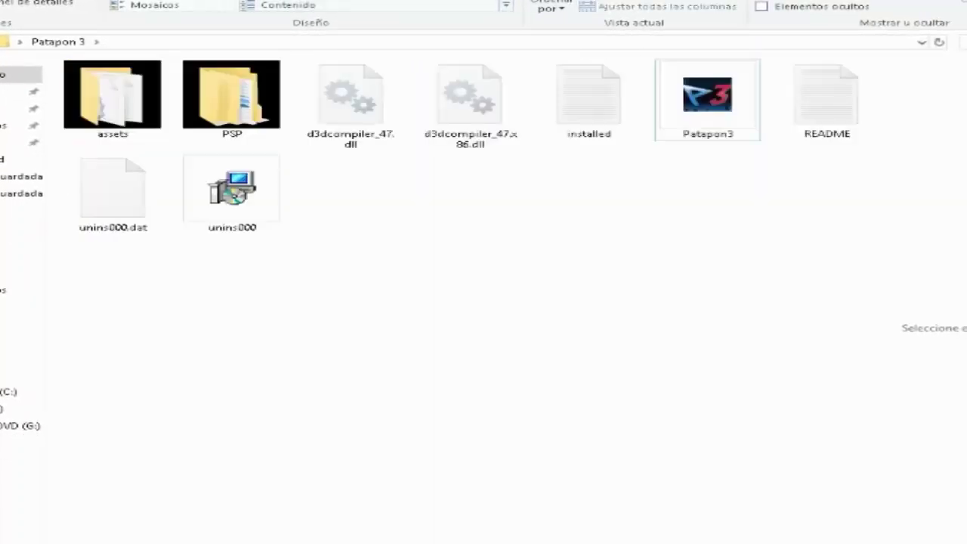
{"action": "left_click", "coordinate": [707, 98]}
{"action": "left_click", "coordinate": [707, 219]}
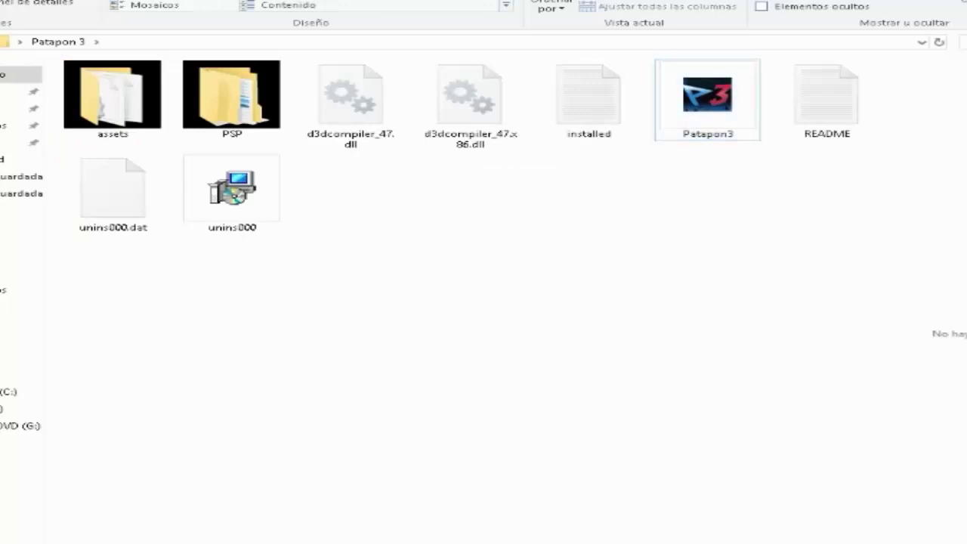
{"action": "left_click", "coordinate": [707, 98]}
{"action": "left_click", "coordinate": [707, 219]}
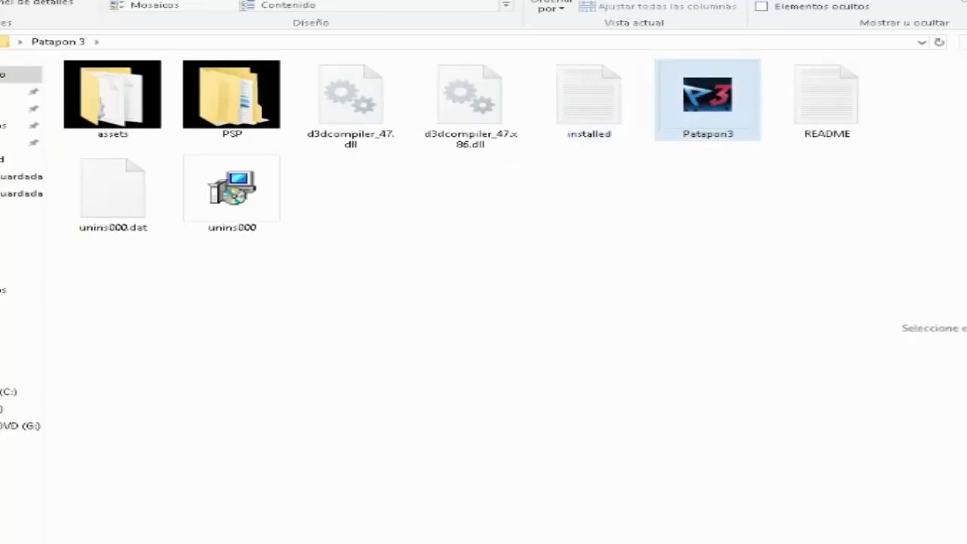
{"action": "left_click", "coordinate": [112, 98]}
{"action": "left_click", "coordinate": [333, 219]}
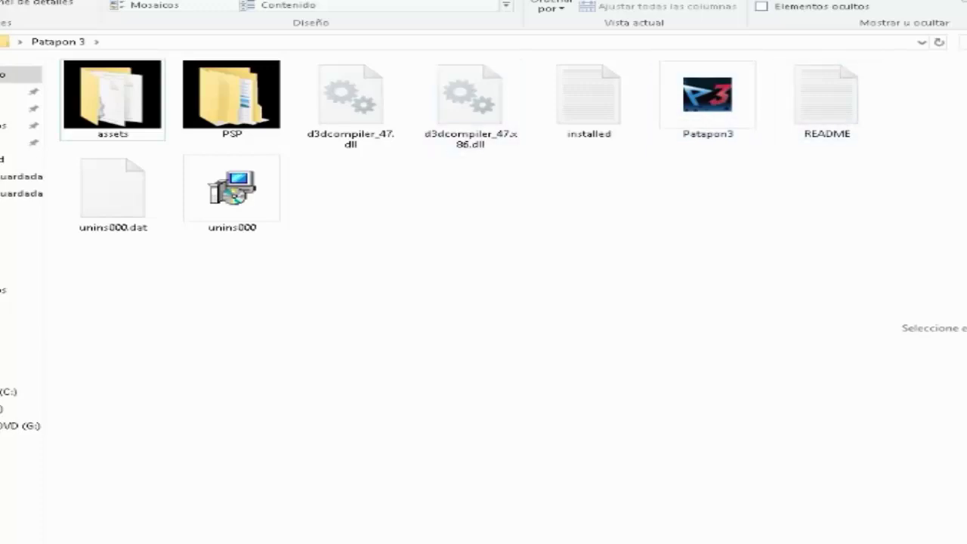
Launch the Patapon3 application from the folder and minimize its PPSSPP window
{"action": "left_click", "coordinate": [706, 98]}
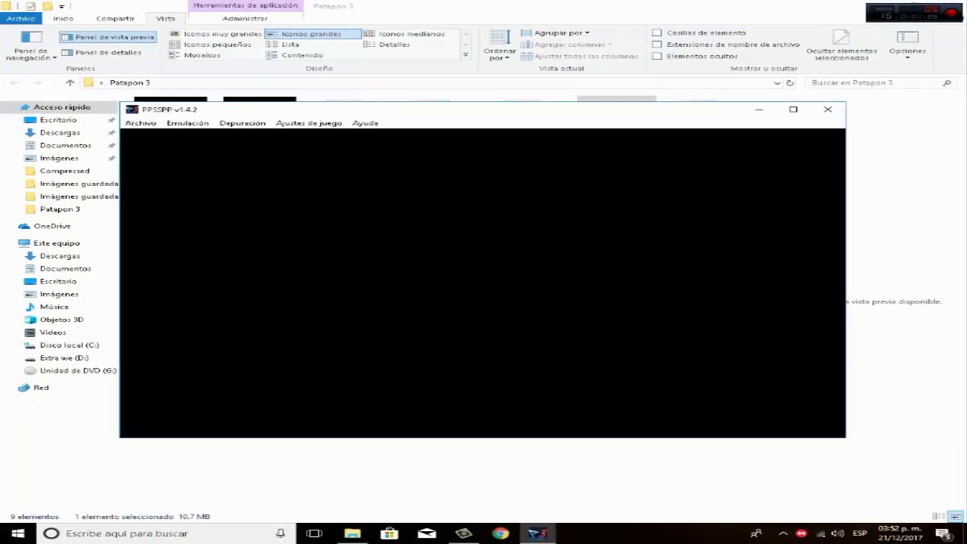
{"action": "mouse_move", "coordinate": [538, 533]}
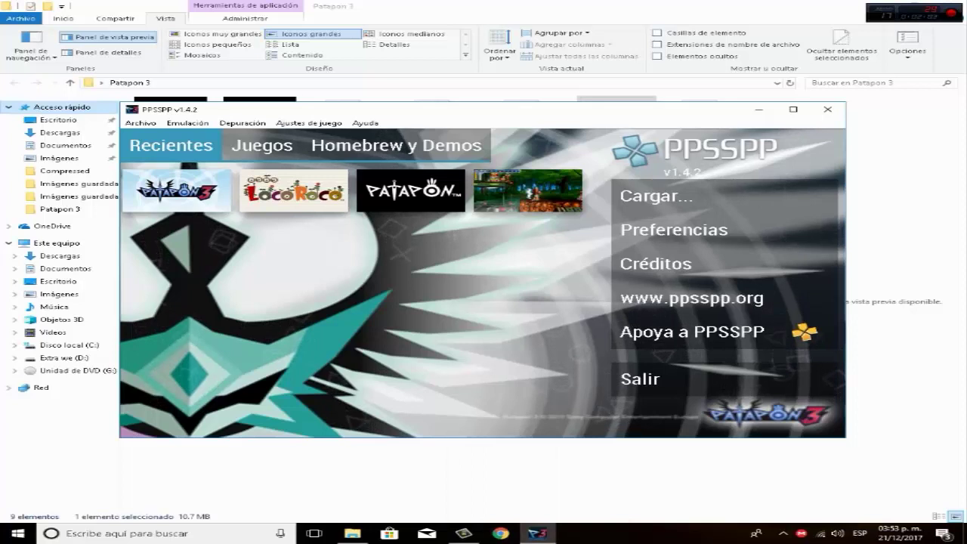
{"action": "left_click", "coordinate": [759, 110]}
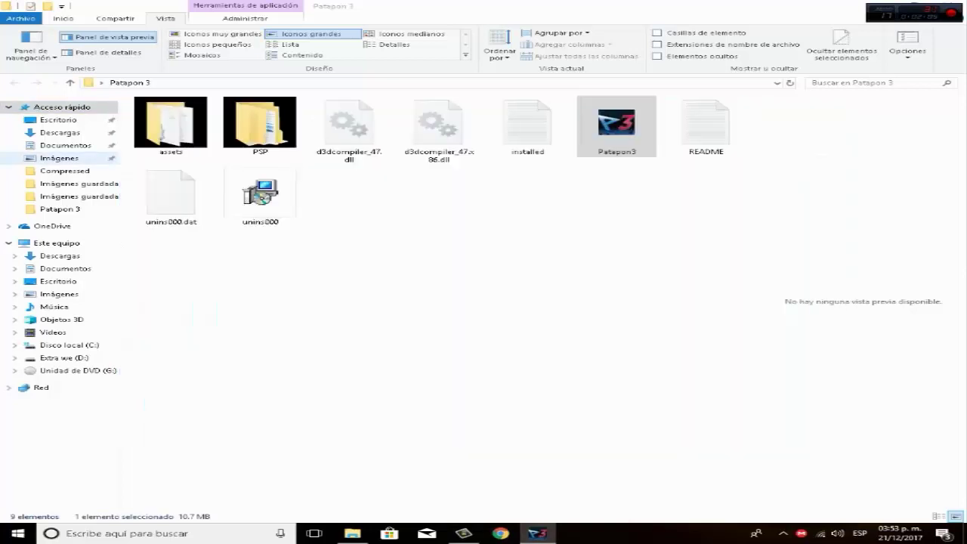
Send a shortcut of the Patapon3 application to the desktop and place it beside the existing Patapon3 shortcut
{"action": "right_click", "coordinate": [640, 134]}
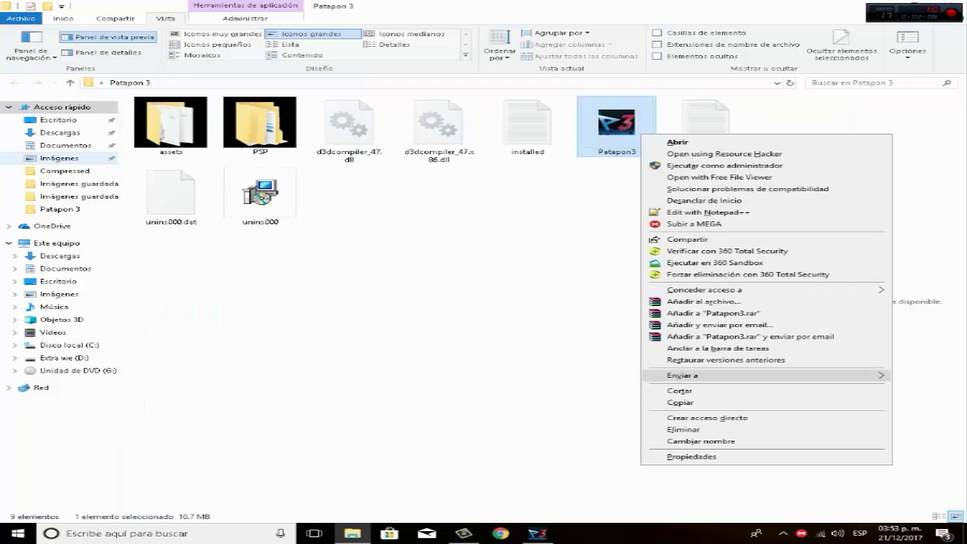
{"action": "left_click", "coordinate": [878, 6]}
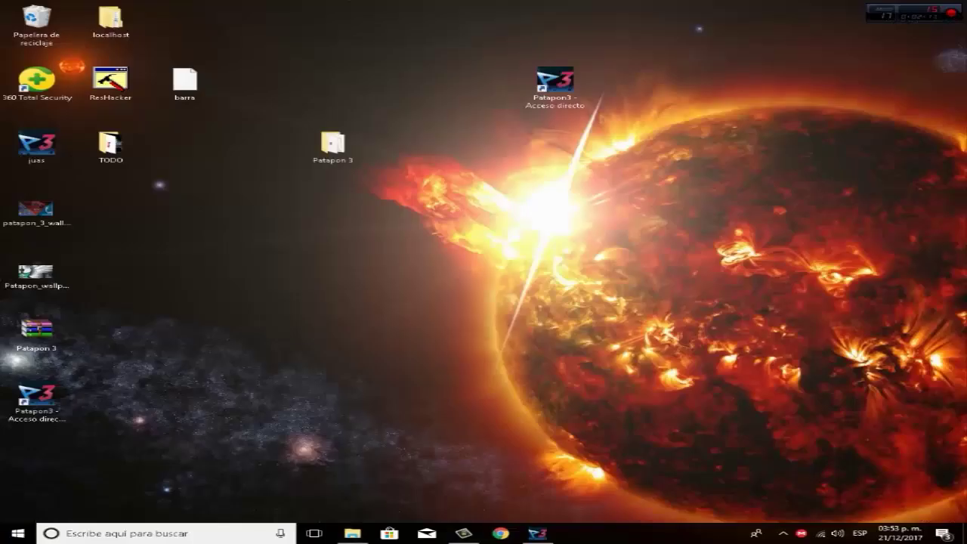
{"action": "left_click_drag", "start_coordinate": [37, 396], "coordinate": [629, 90]}
Move the second Patapon3 shortcut above the Patapon 3 folder's place and put that folder below the TODO folder
{"action": "left_click_drag", "start_coordinate": [500, 34], "coordinate": [729, 140]}
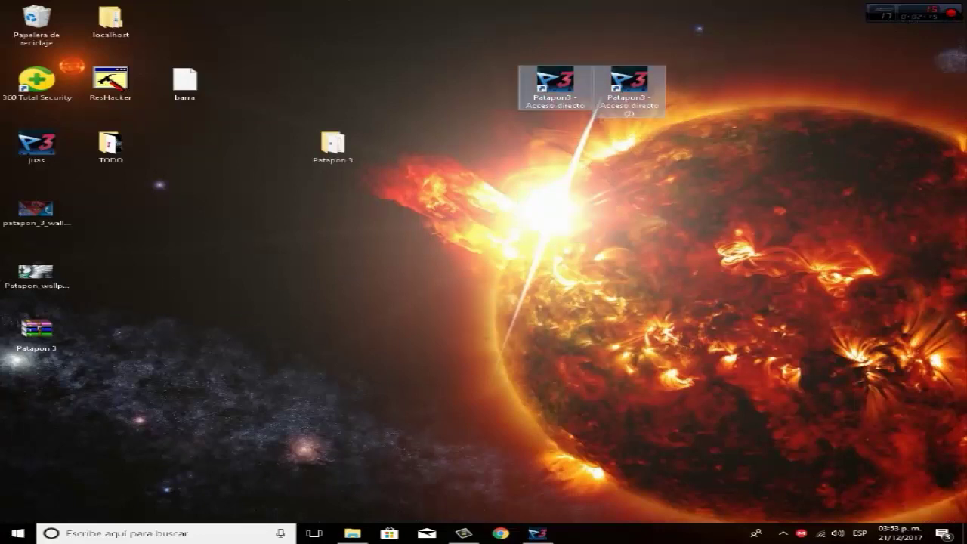
{"action": "left_click", "coordinate": [707, 125]}
{"action": "left_click_drag", "start_coordinate": [629, 85], "coordinate": [408, 92]}
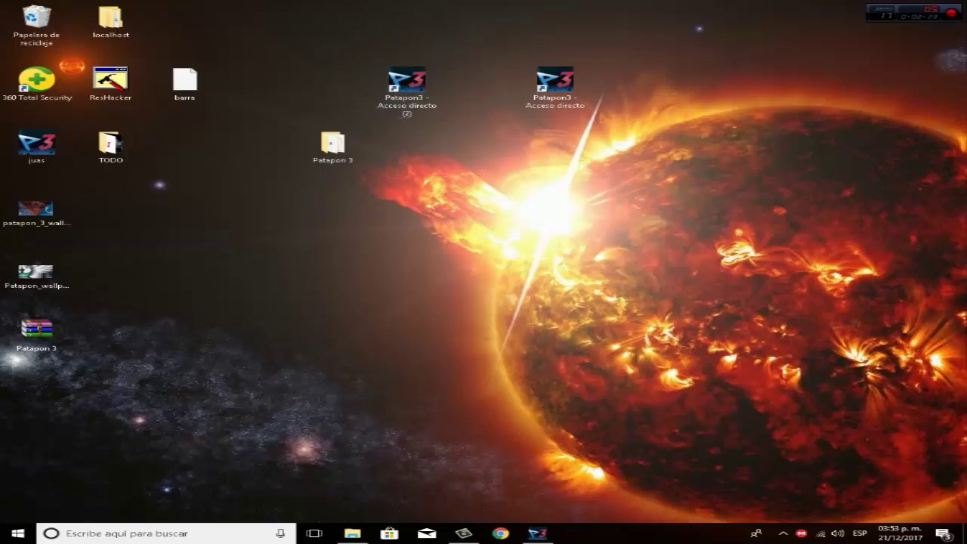
{"action": "left_click_drag", "start_coordinate": [395, 1], "coordinate": [425, 71]}
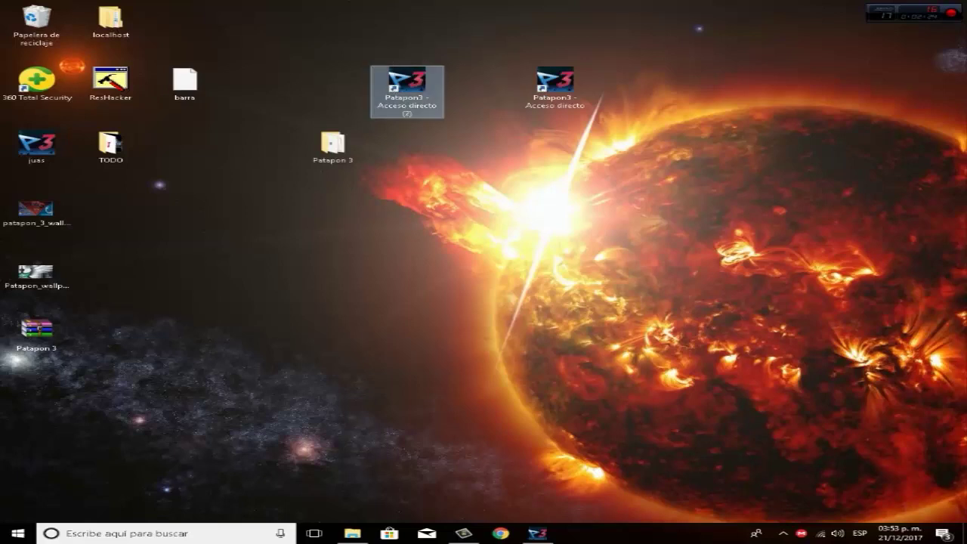
{"action": "left_click_drag", "start_coordinate": [334, 148], "coordinate": [113, 209]}
{"action": "left_click_drag", "start_coordinate": [403, 15], "coordinate": [742, 114]}
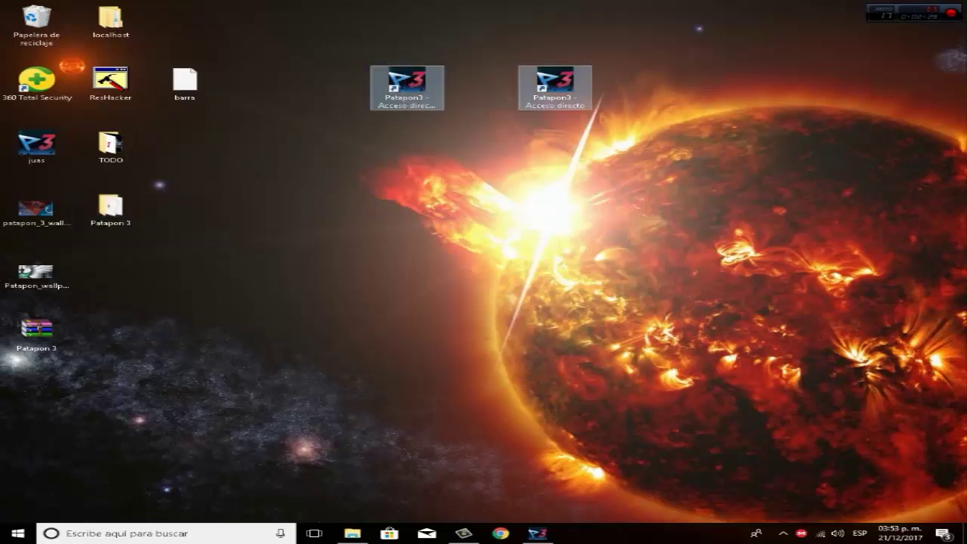
{"action": "left_click", "coordinate": [742, 115]}
{"action": "left_click_drag", "start_coordinate": [378, 7], "coordinate": [619, 109]}
{"action": "left_click", "coordinate": [619, 113]}
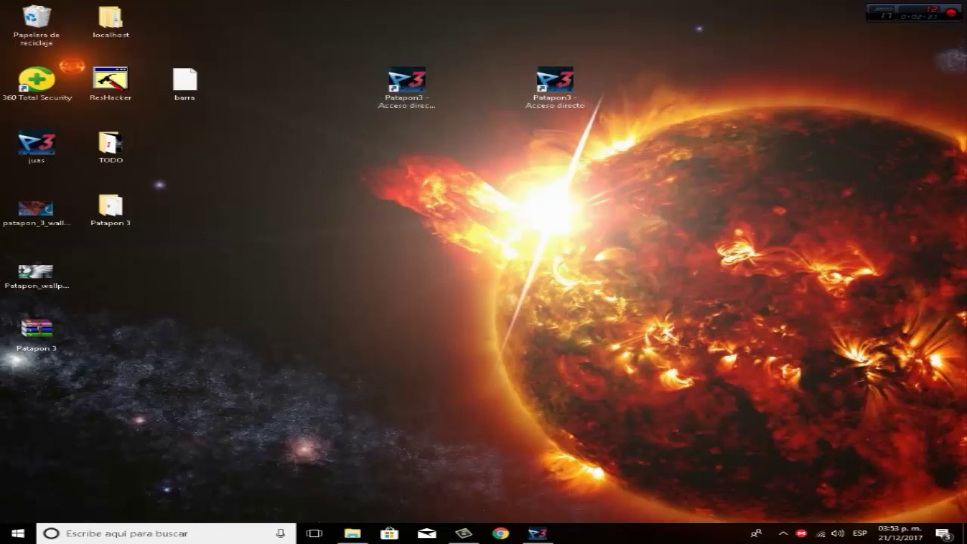
Unpin the second Patapon3 desktop shortcut from Start
{"action": "right_click", "coordinate": [414, 94]}
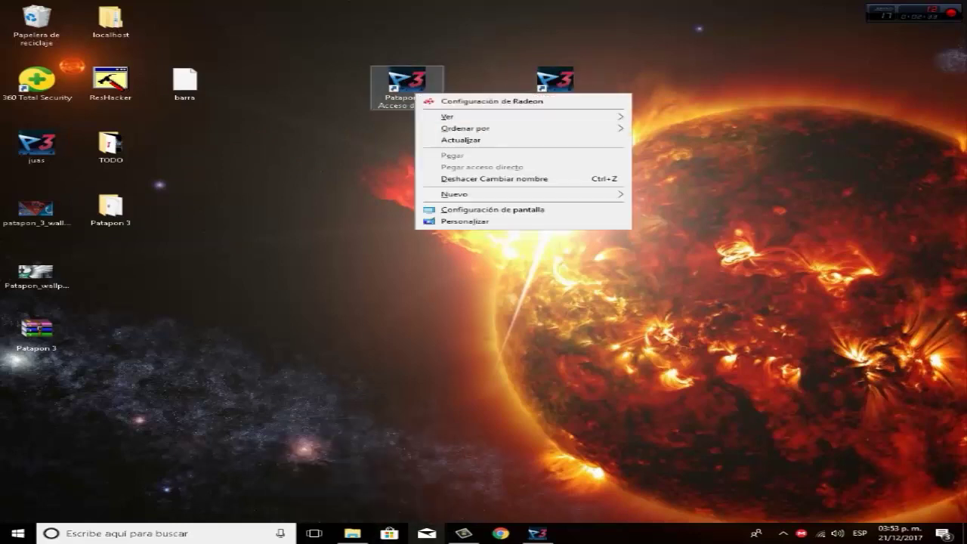
{"action": "left_click", "coordinate": [405, 78]}
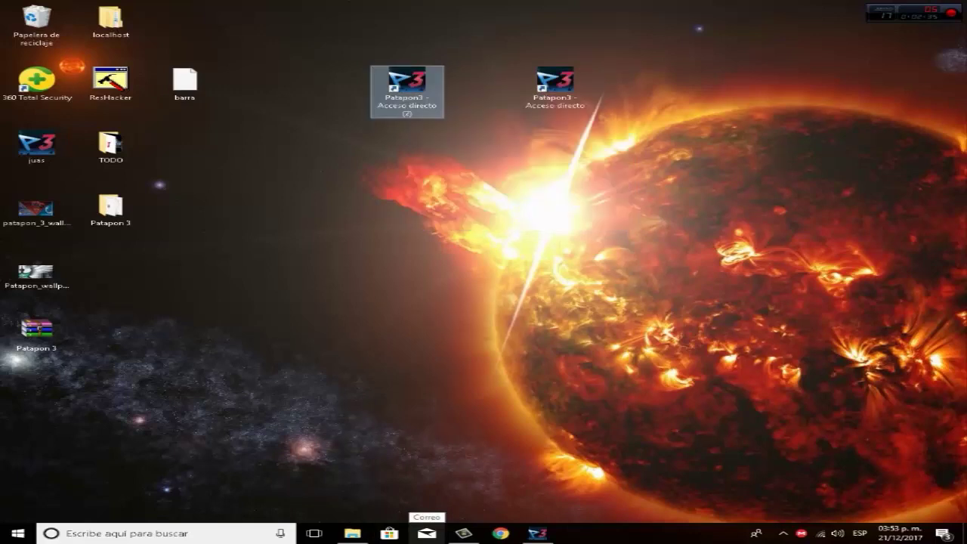
{"action": "right_click", "coordinate": [405, 77]}
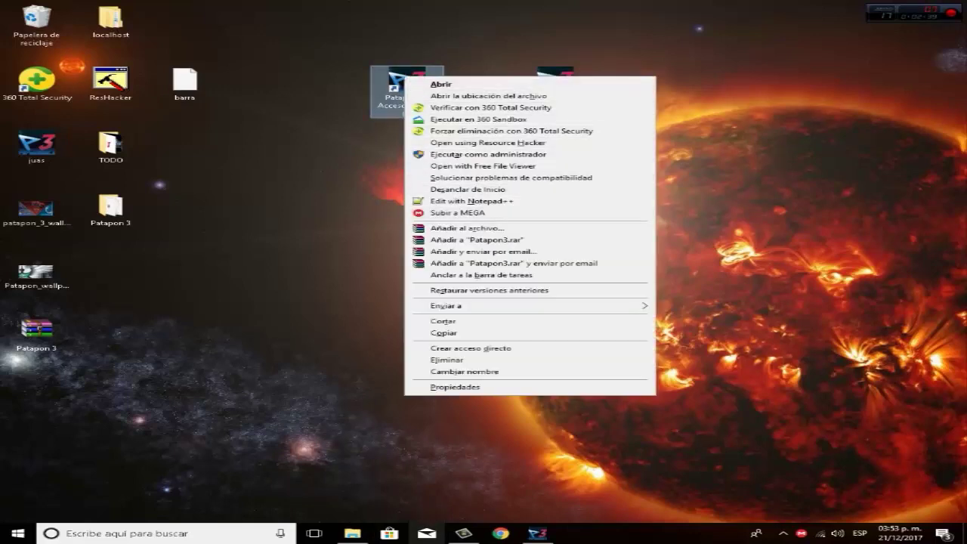
{"action": "left_click", "coordinate": [468, 190]}
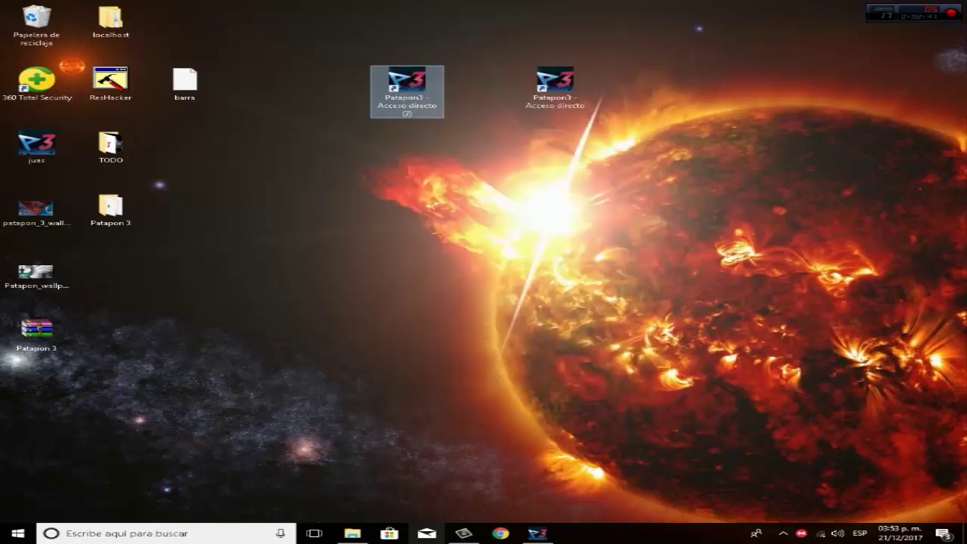
Pin the second Patapon3 desktop shortcut to Start and check its tile in the Start menu
{"action": "right_click", "coordinate": [414, 72]}
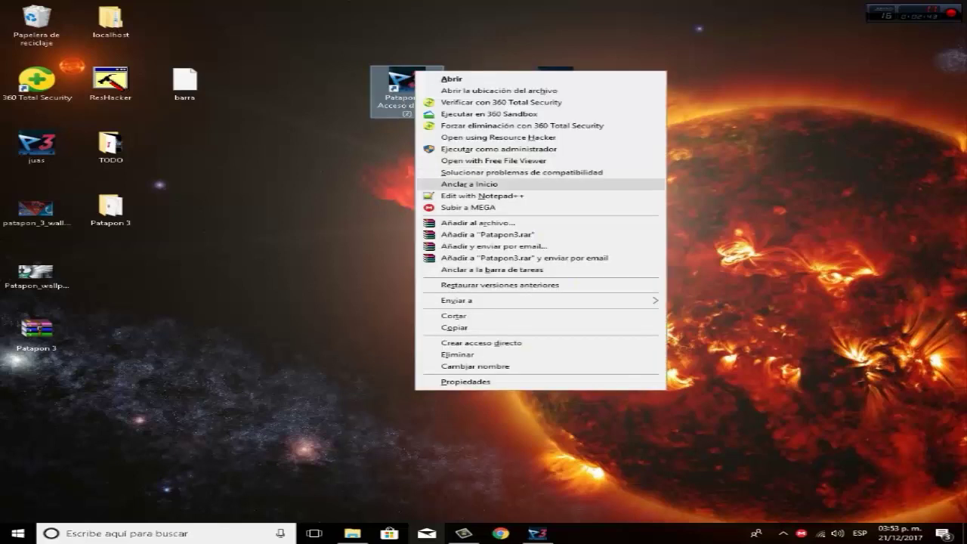
{"action": "left_click", "coordinate": [468, 184]}
{"action": "key", "text": "super"}
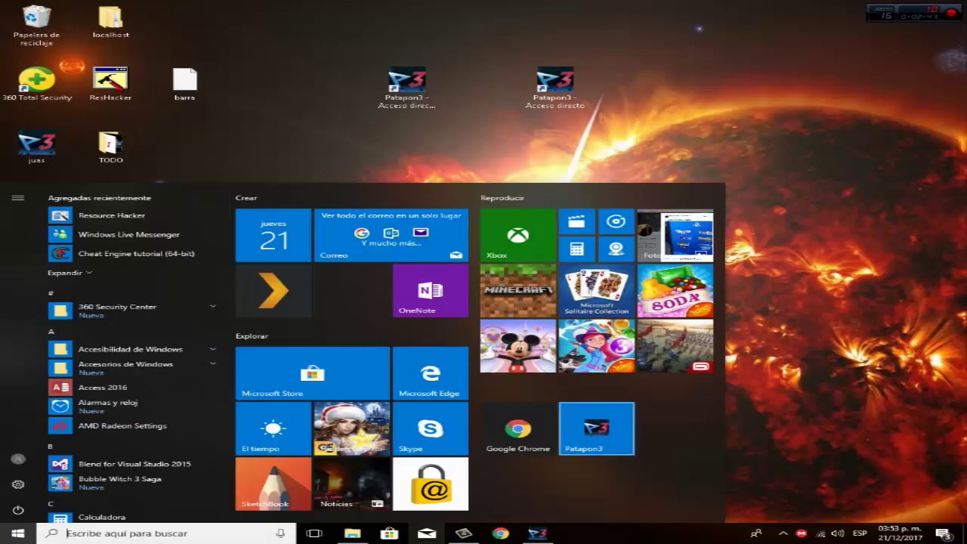
{"action": "key", "text": "super"}
Pin the second Patapon3 desktop shortcut to the taskbar and close the running PPSSPP window
{"action": "left_click_drag", "start_coordinate": [407, 80], "coordinate": [594, 524]}
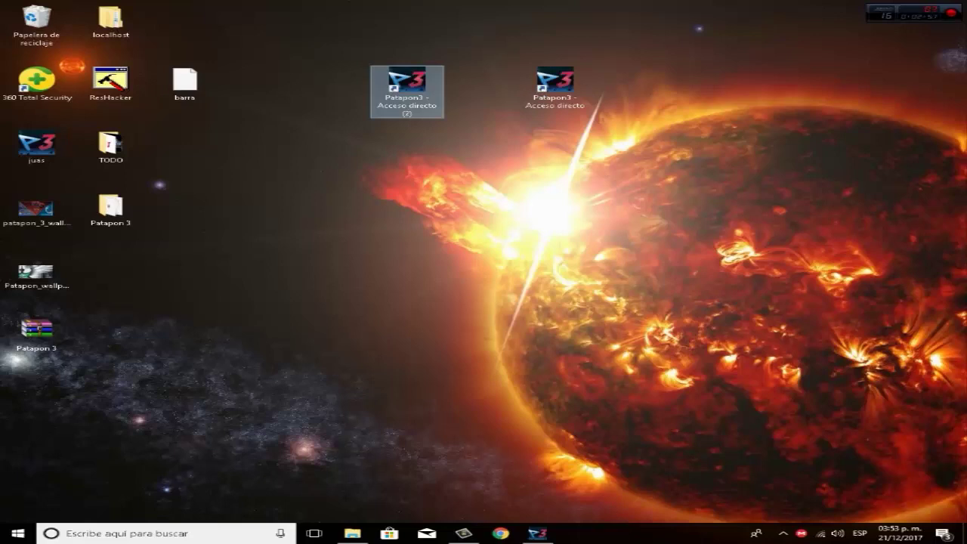
{"action": "left_click", "coordinate": [537, 533]}
{"action": "left_click", "coordinate": [827, 109]}
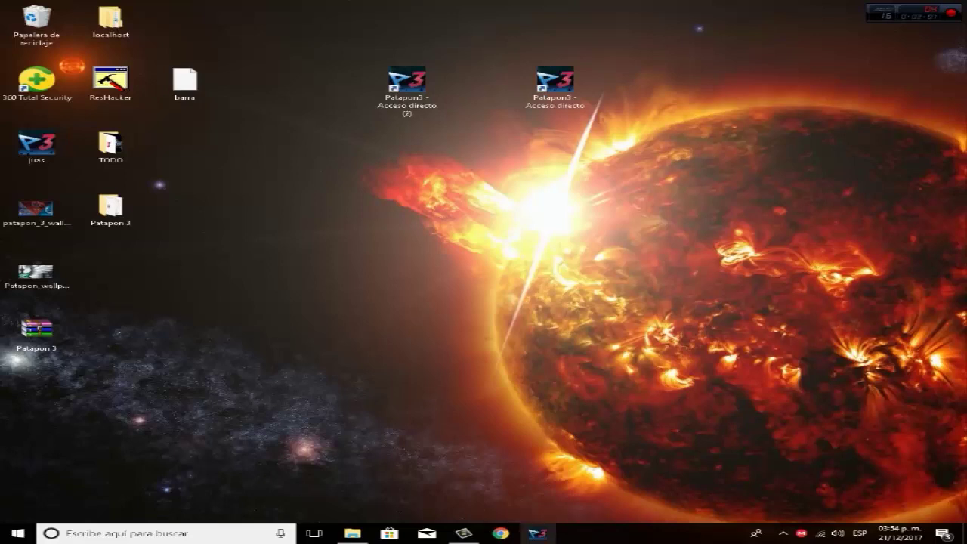
{"action": "left_click_drag", "start_coordinate": [378, 258], "coordinate": [445, 340]}
{"action": "left_click_drag", "start_coordinate": [396, 1], "coordinate": [814, 159]}
{"action": "left_click", "coordinate": [813, 159]}
Open the Patapon 3 folder from the desktop and maximize its window
{"action": "left_click", "coordinate": [111, 209]}
{"action": "double_click", "coordinate": [110, 209]}
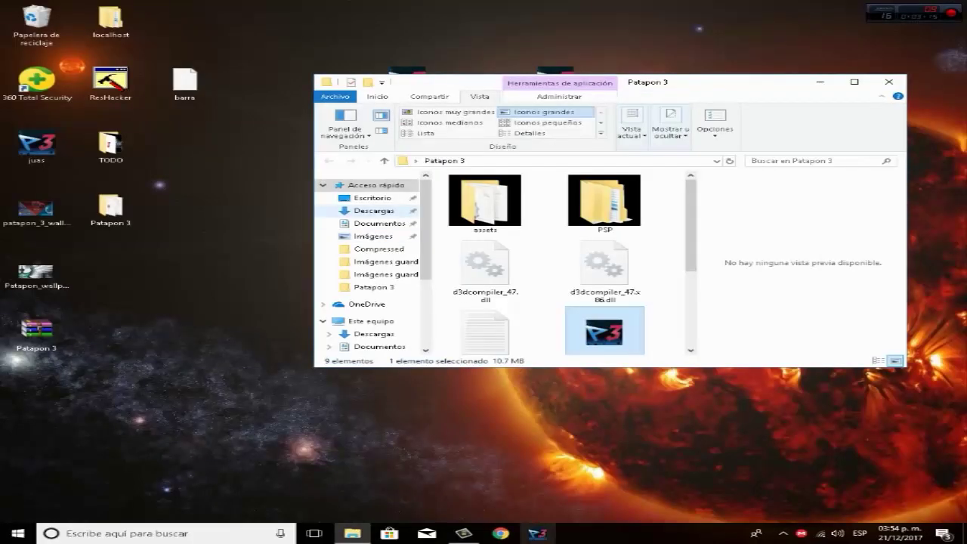
{"action": "left_click", "coordinate": [854, 82]}
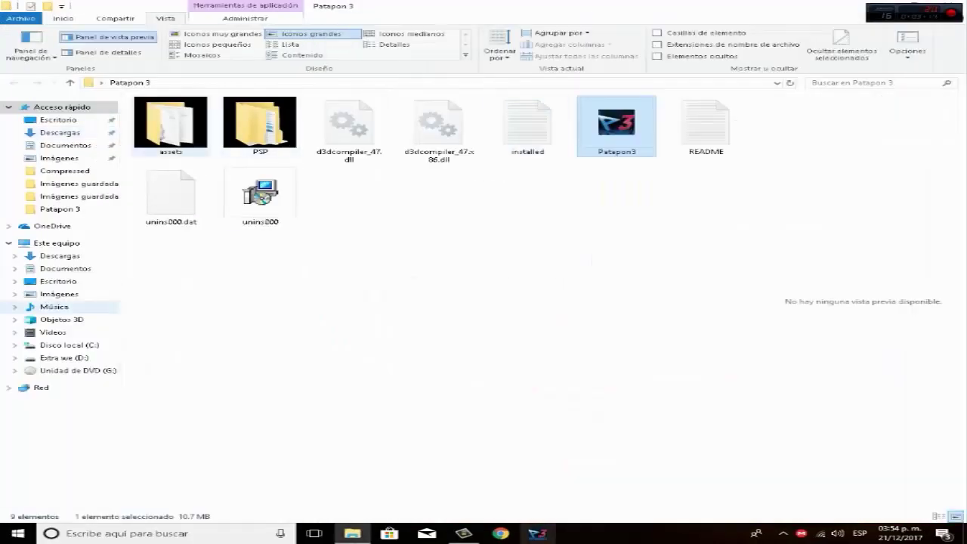
{"action": "left_click_drag", "start_coordinate": [181, 164], "coordinate": [256, 115]}
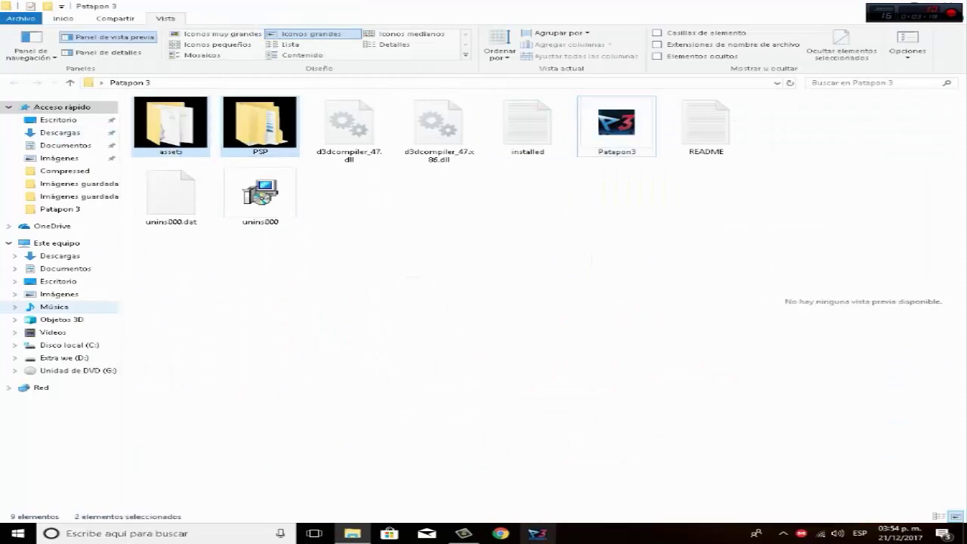
{"action": "left_click", "coordinate": [341, 227]}
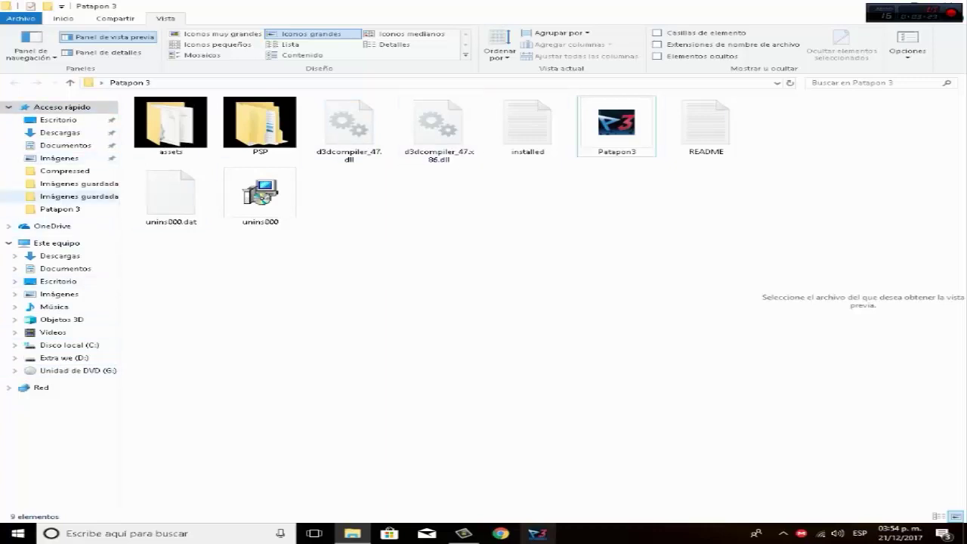
Launch the Patapon3 application from the folder to check that it starts, and close its PPSSPP window
{"action": "double_click", "coordinate": [616, 123]}
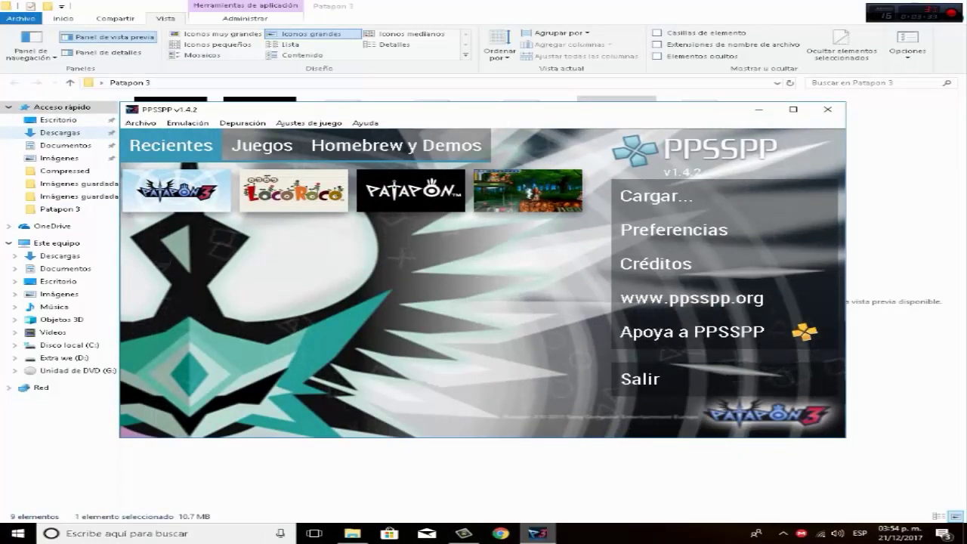
{"action": "left_click", "coordinate": [827, 110]}
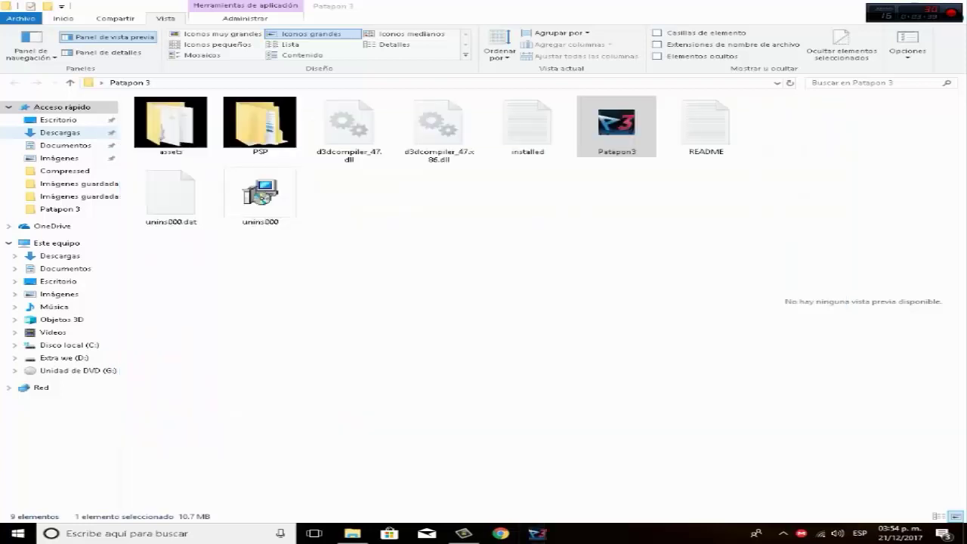
{"action": "left_click", "coordinate": [703, 219]}
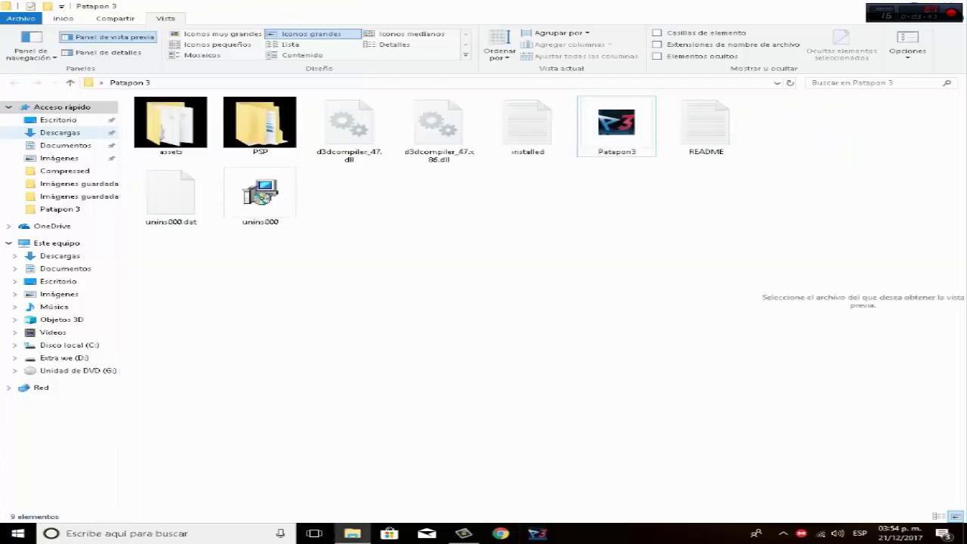